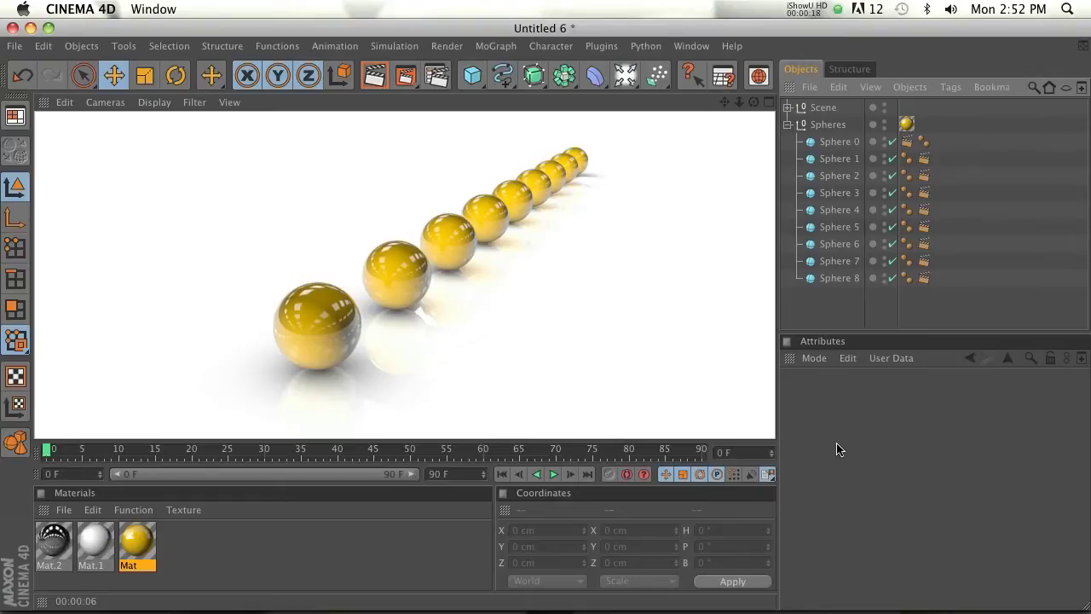
# Change the Cinema 4D render save format from TIFF to RPF and show its channel options
pyautogui.click(440, 77)
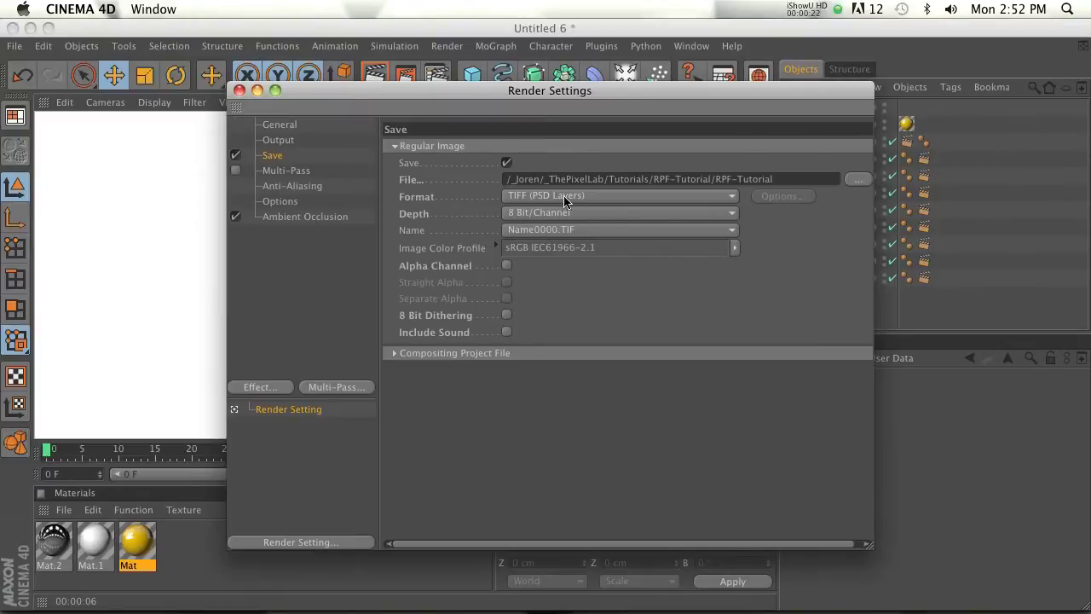
pyautogui.click(564, 200)
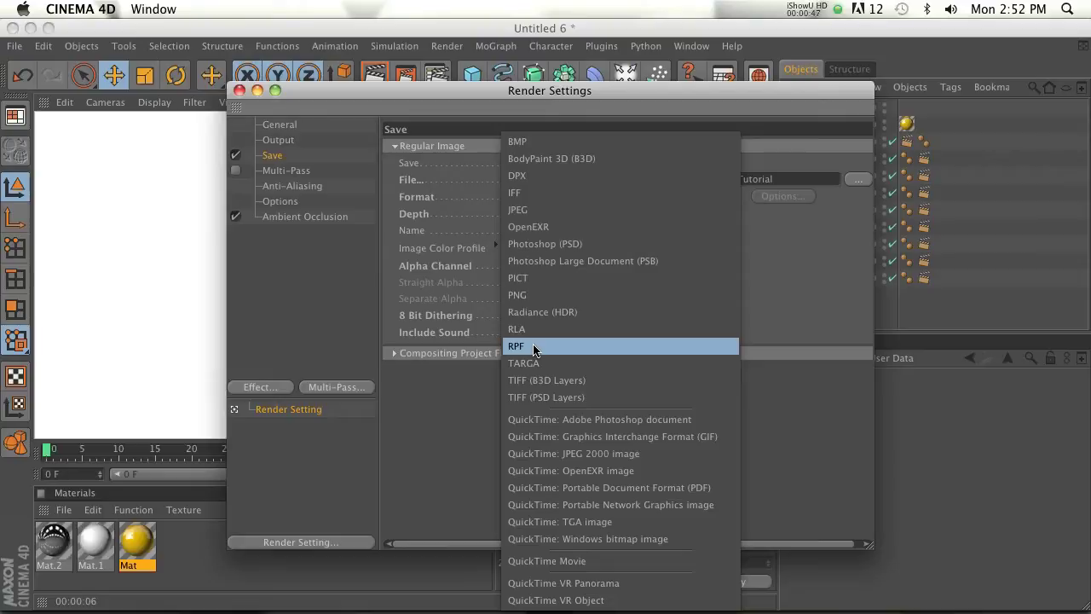
pyautogui.click(533, 347)
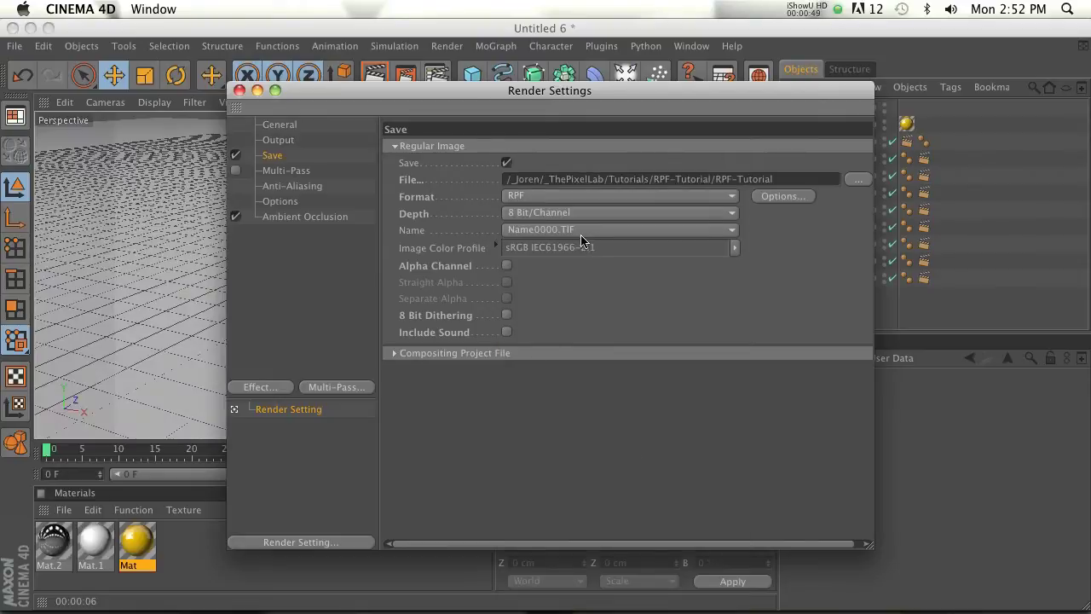
pyautogui.click(779, 197)
# Accept the RPF options with Z, Object, Non-Clamped Color, Coverage and Object ID channels
pyautogui.moveTo(772, 108); pyautogui.dragTo(563, 155)
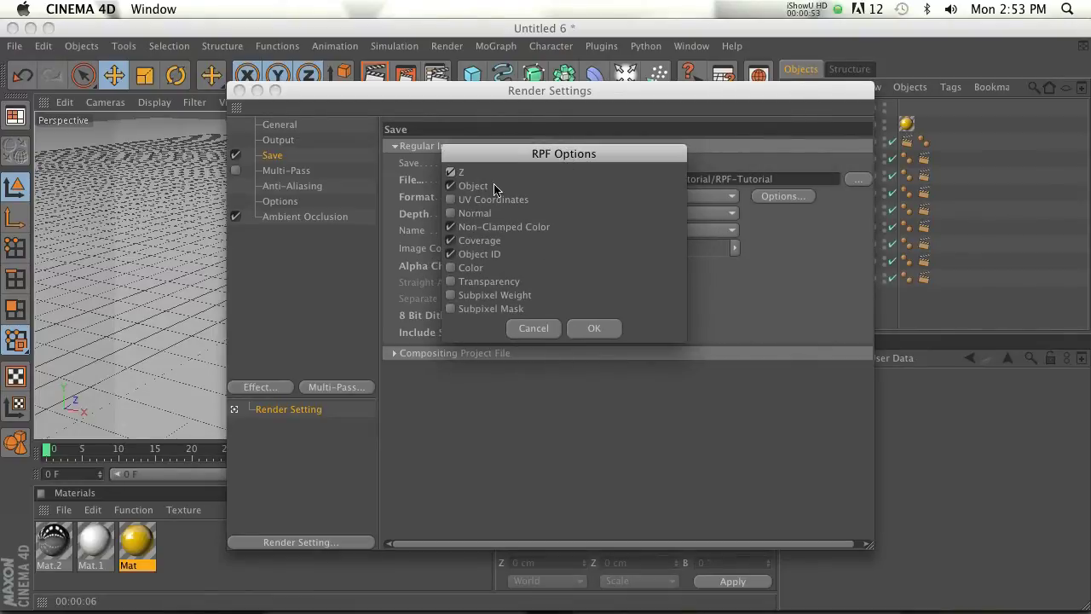
pyautogui.moveTo(565, 154); pyautogui.dragTo(567, 148)
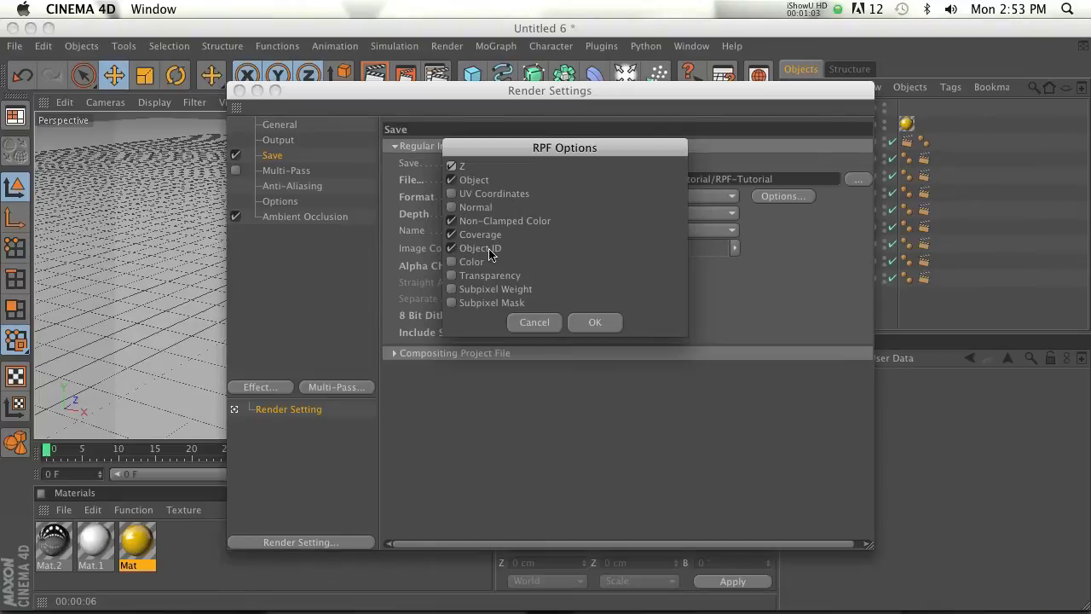
pyautogui.click(597, 323)
pyautogui.moveTo(517, 92); pyautogui.dragTo(444, 79)
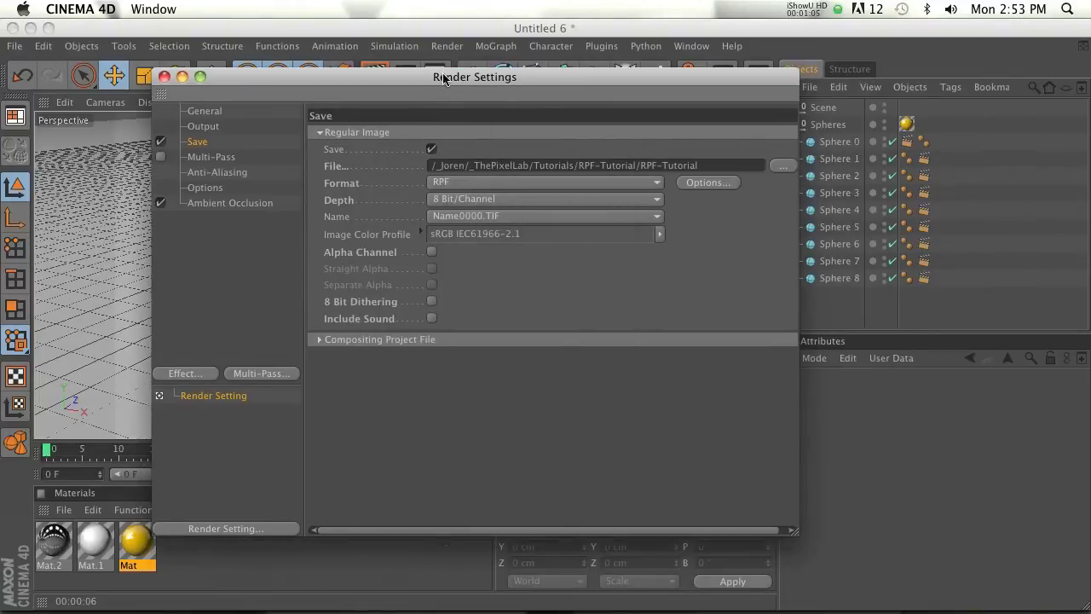
# Close Render Settings and give Sphere 0 a compositing tag using object buffer 1
pyautogui.click(165, 77)
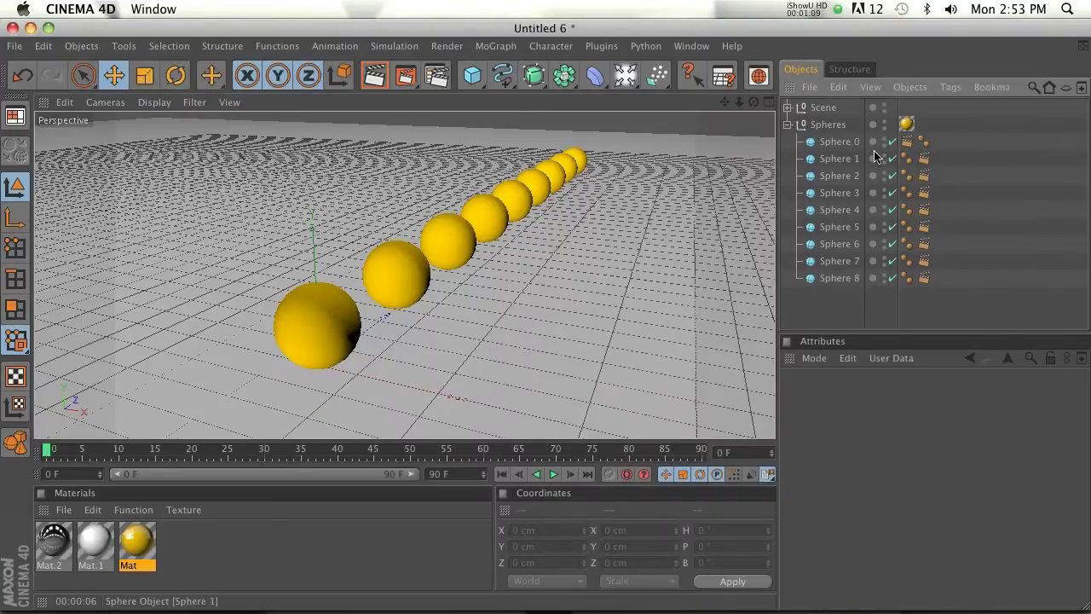
pyautogui.click(918, 142)
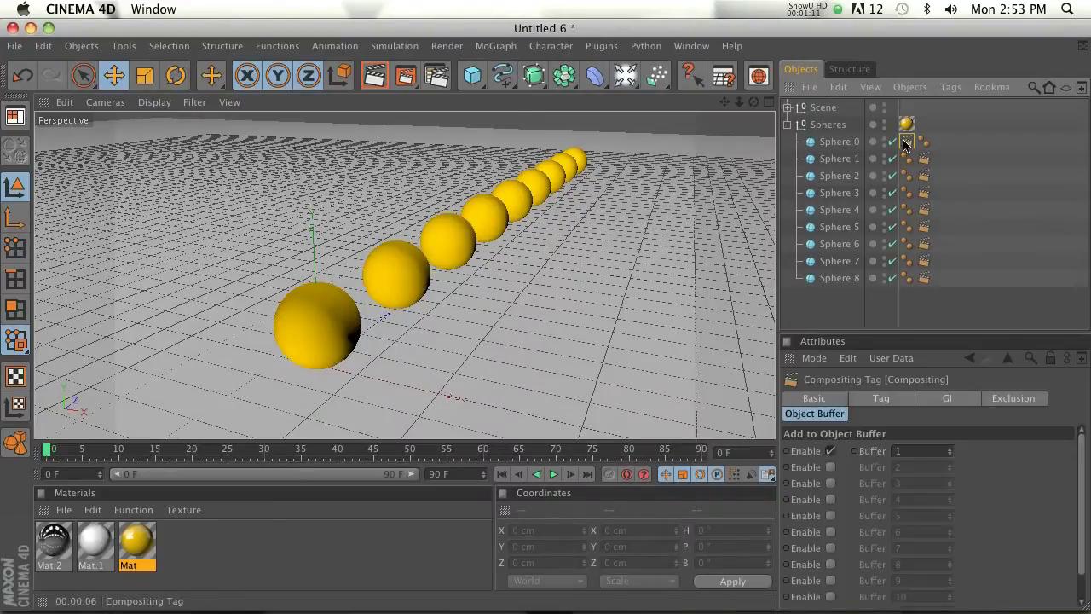
pyautogui.rightClick(861, 141)
pyautogui.moveTo(905, 111)
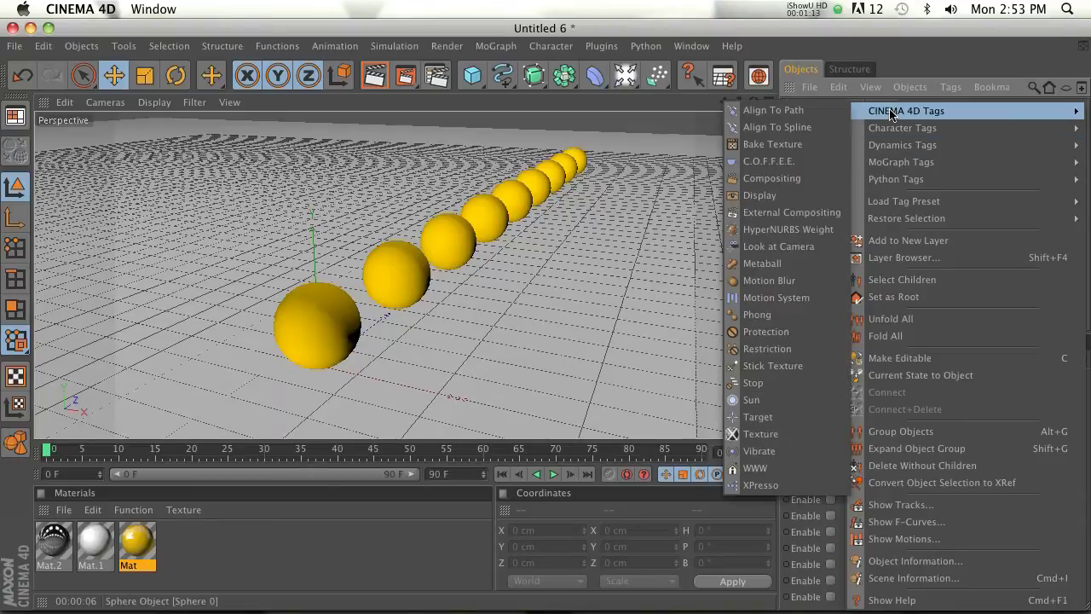
pyautogui.click(803, 179)
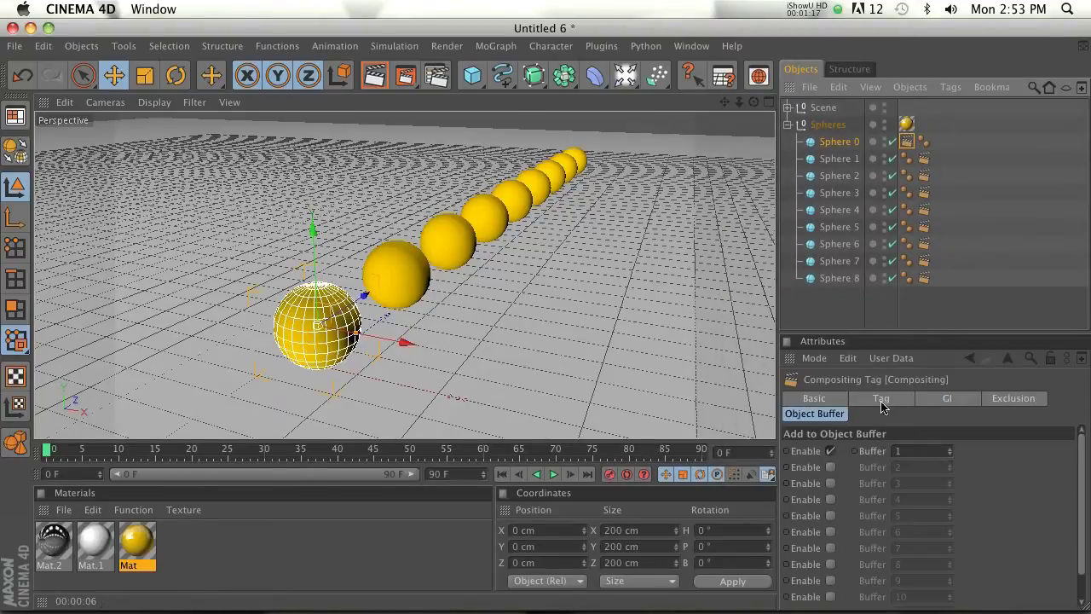
pyautogui.click(811, 417)
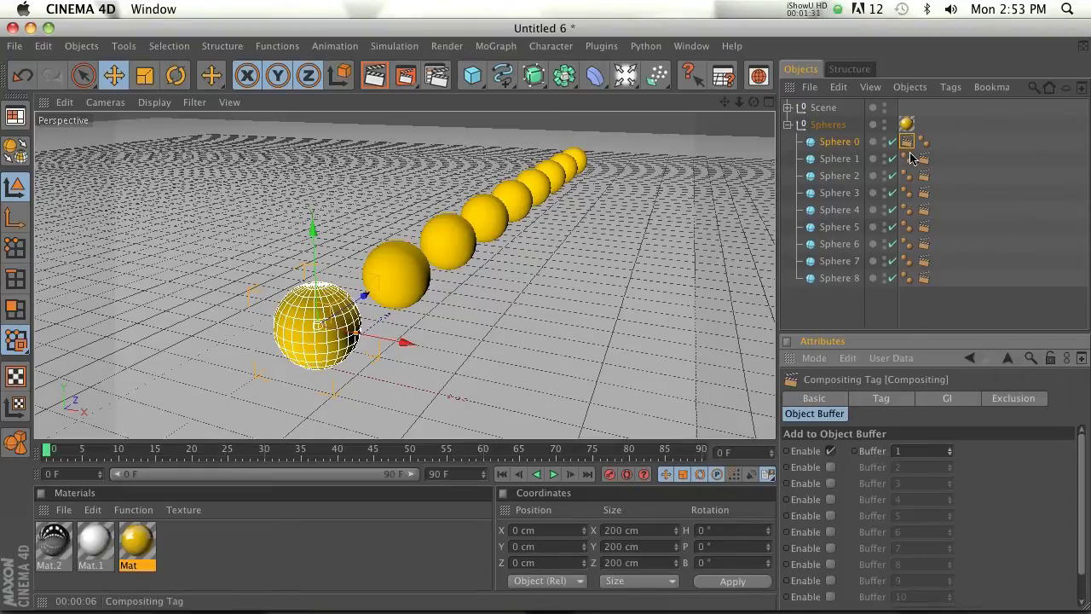
# Check the object buffer numbers on the compositing tags of Spheres 3, 4, 5, 7 and 8
pyautogui.click(923, 193)
pyautogui.click(923, 208)
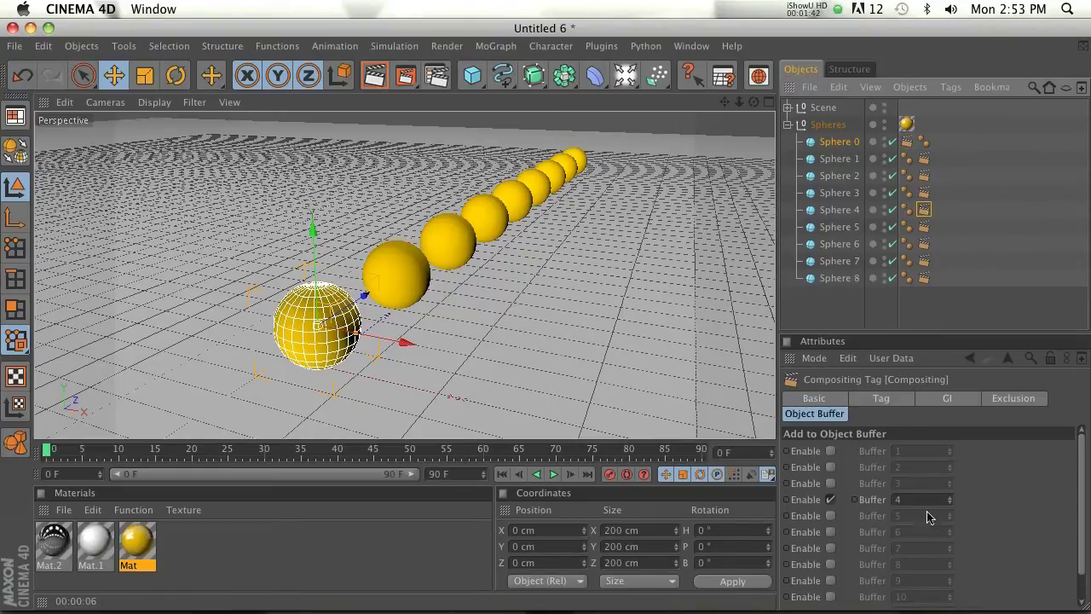
pyautogui.click(922, 227)
pyautogui.click(924, 244)
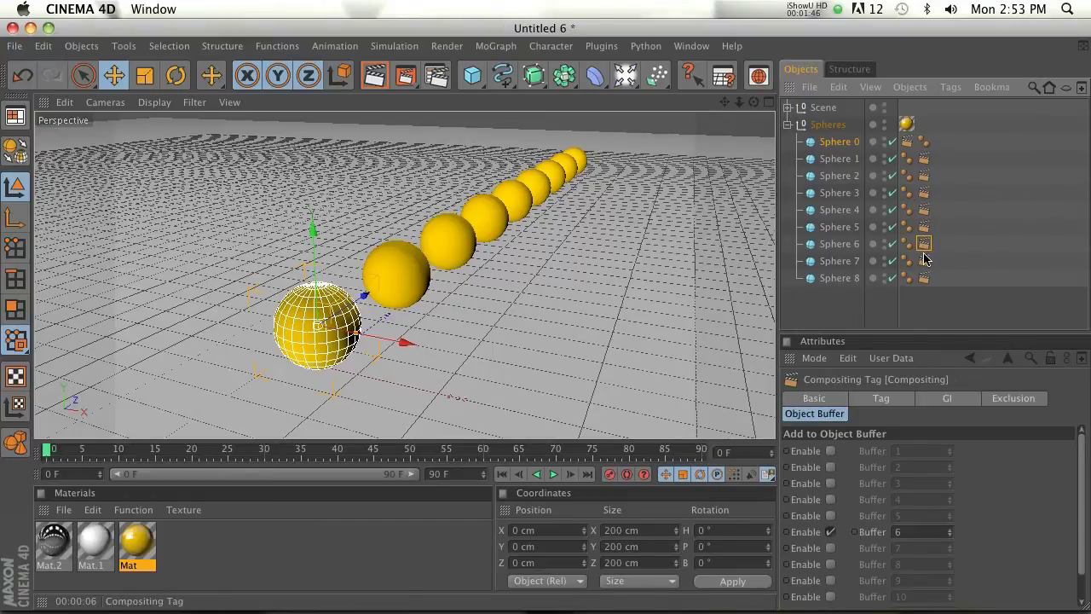
pyautogui.click(923, 277)
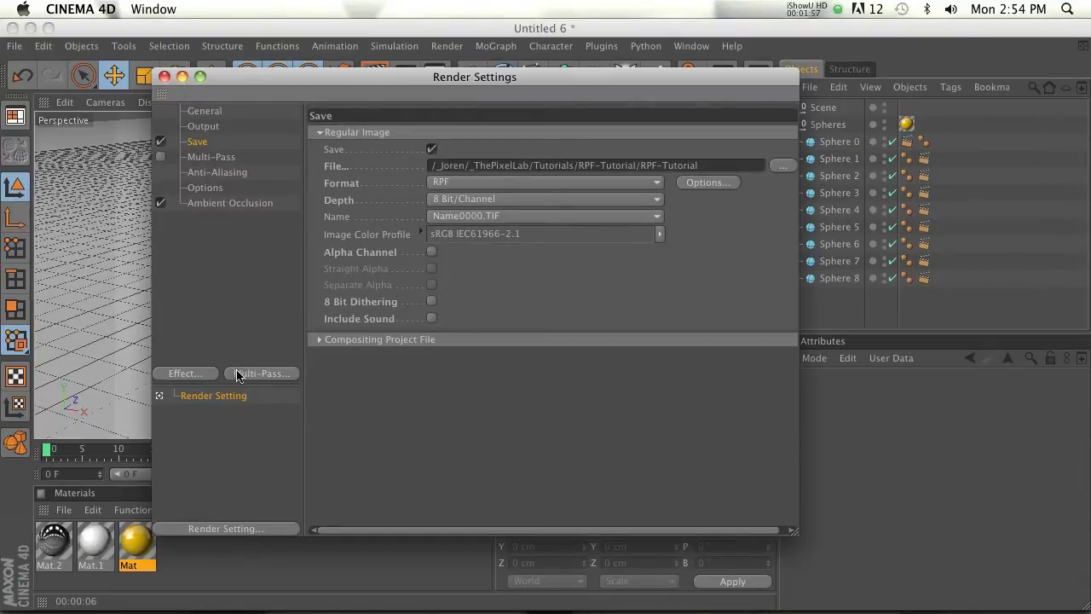
# Add two Object Buffer multi-pass layers, setting the second one's Group ID to 2
pyautogui.click(238, 376)
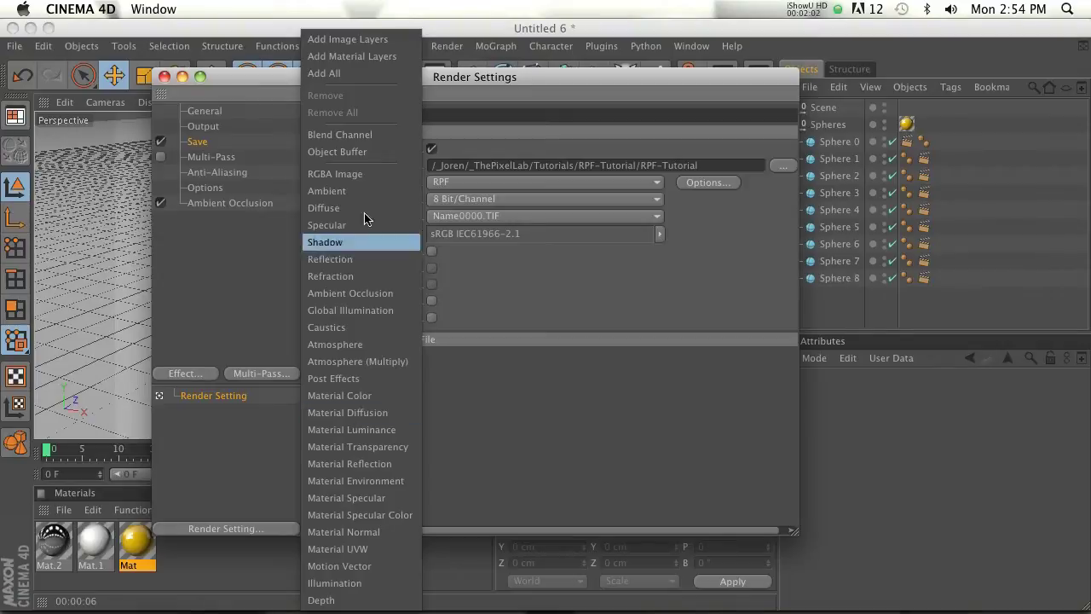
pyautogui.click(341, 154)
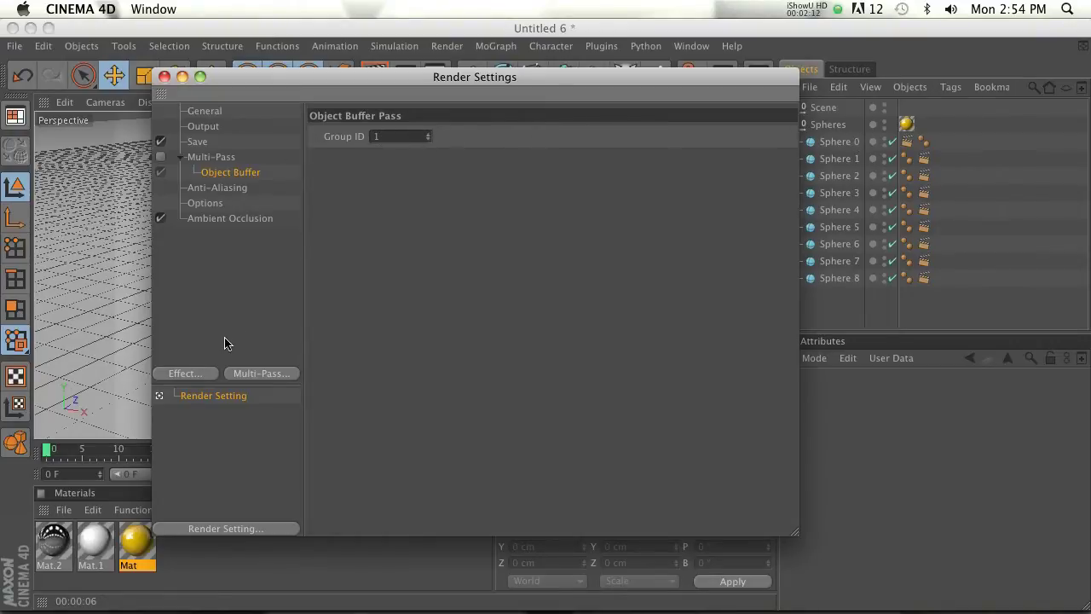
pyautogui.click(250, 375)
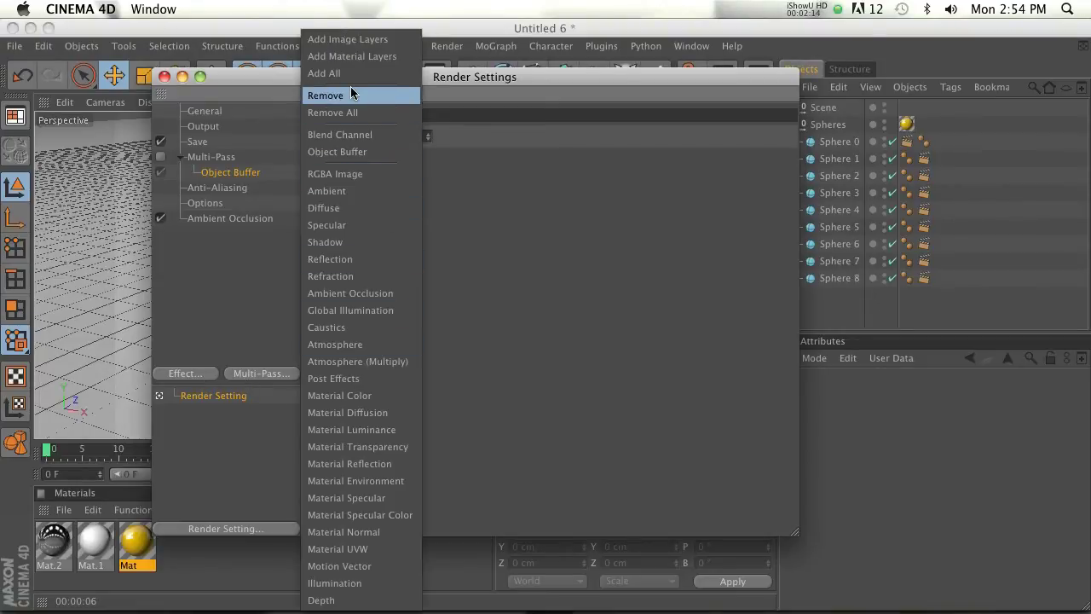
pyautogui.click(389, 153)
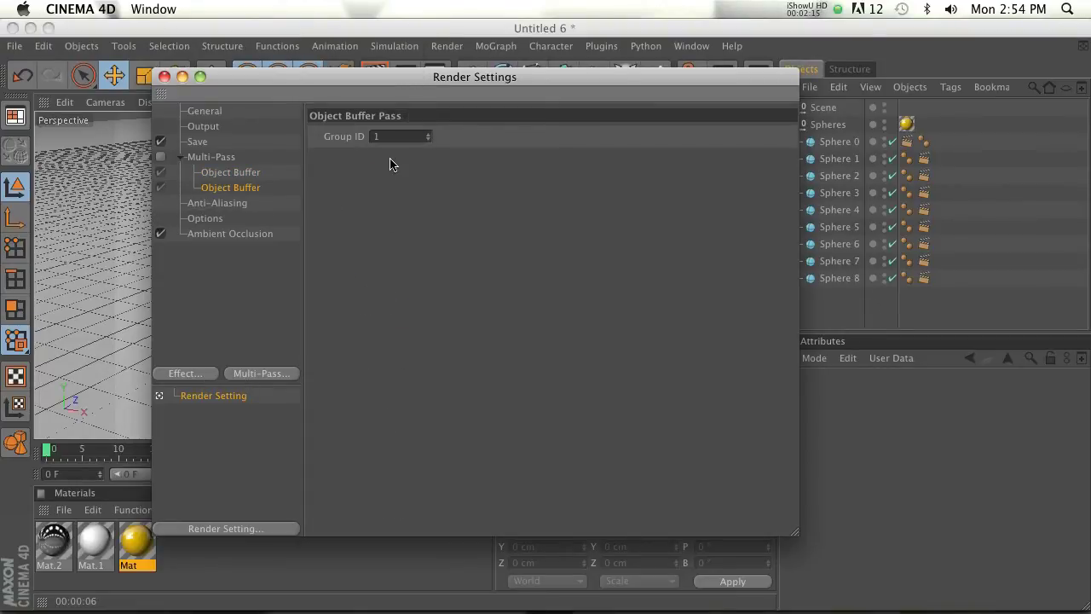
pyautogui.click(427, 134)
# Turn on multi-pass rendering and return to the Save settings
pyautogui.click(160, 157)
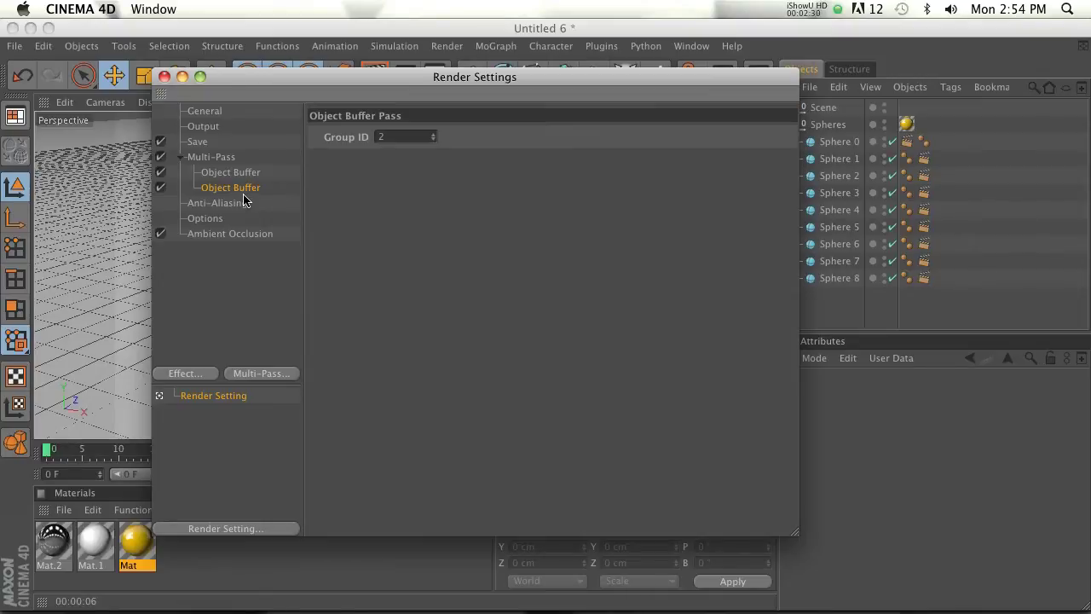
pyautogui.click(218, 160)
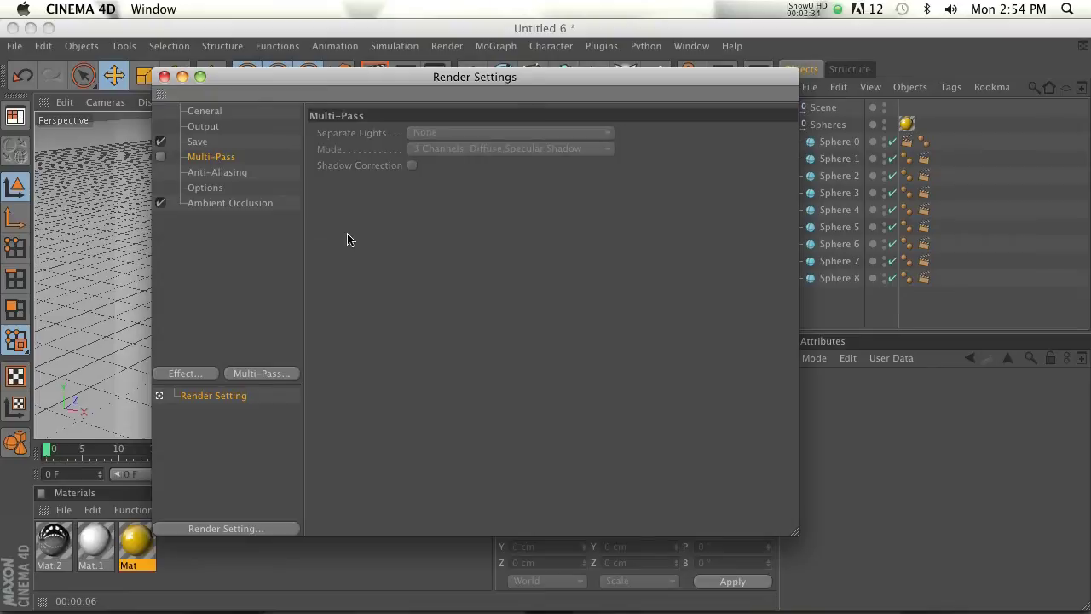
pyautogui.click(185, 143)
pyautogui.moveTo(246, 84); pyautogui.dragTo(258, 101)
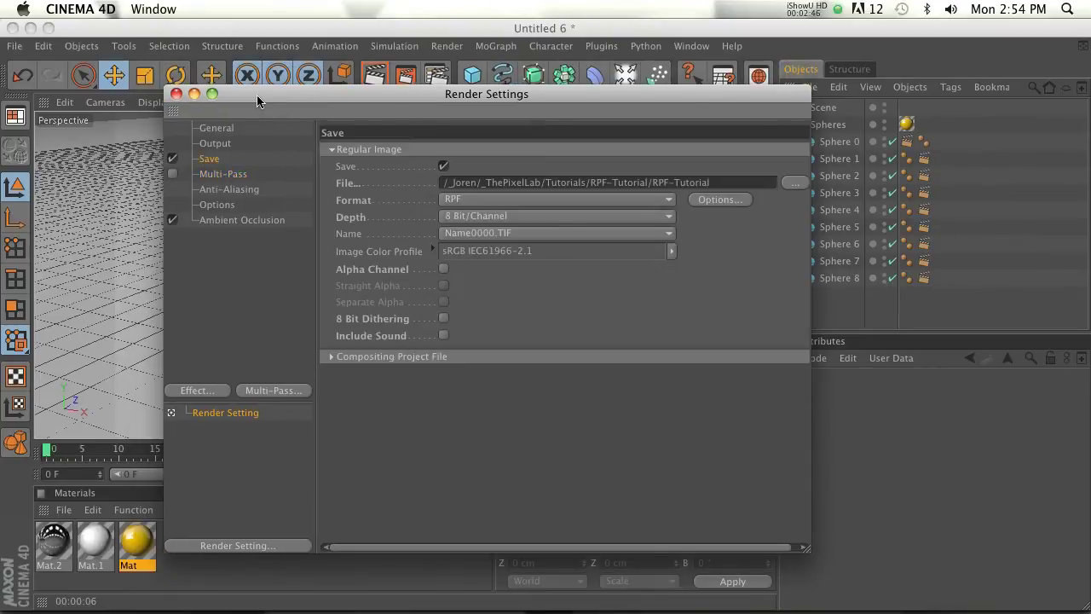
# Render the scene to the Picture Viewer, overwriting RPF-Tutorial.rpf, then switch to After Effects
pyautogui.click(177, 94)
pyautogui.click(405, 75)
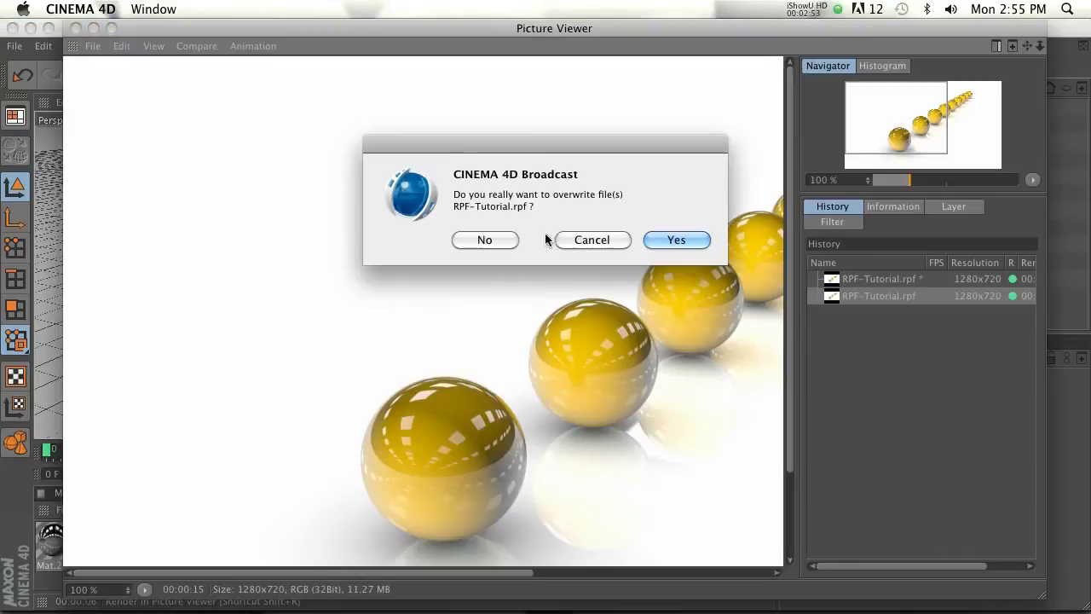
pyautogui.click(678, 239)
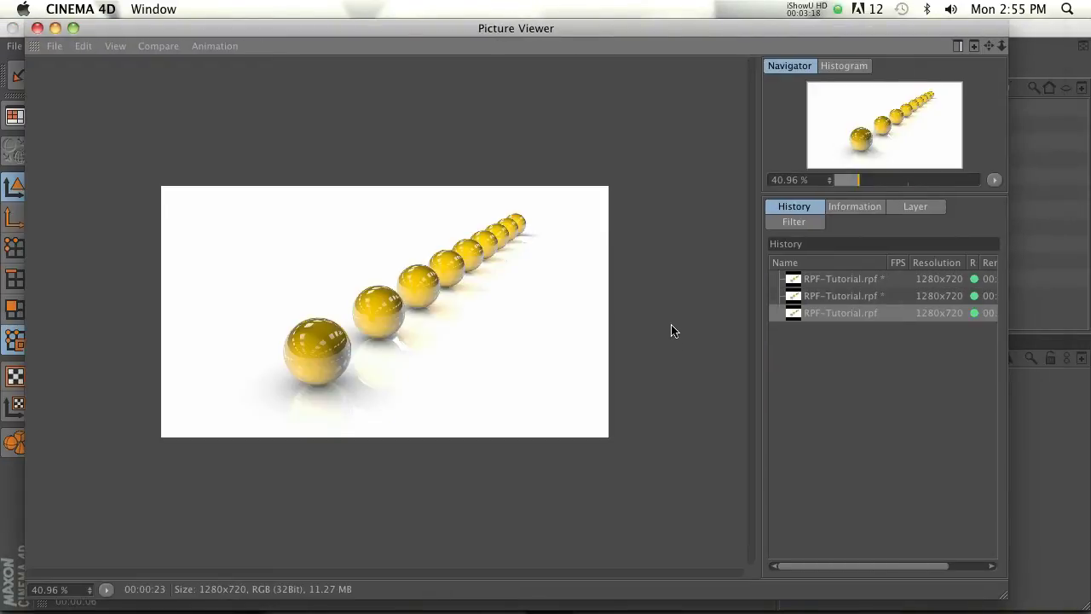
pyautogui.click(399, 582)
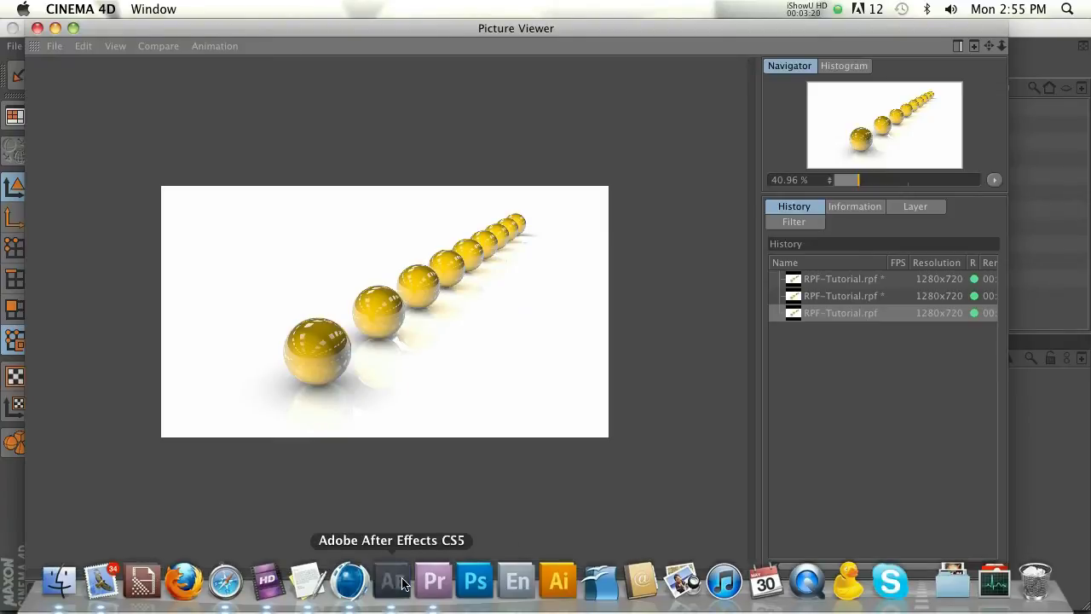
# Import RPF-Tutorial.rpf into the project and drag it onto a new composition
pyautogui.rightClick(112, 289)
pyautogui.moveTo(148, 350)
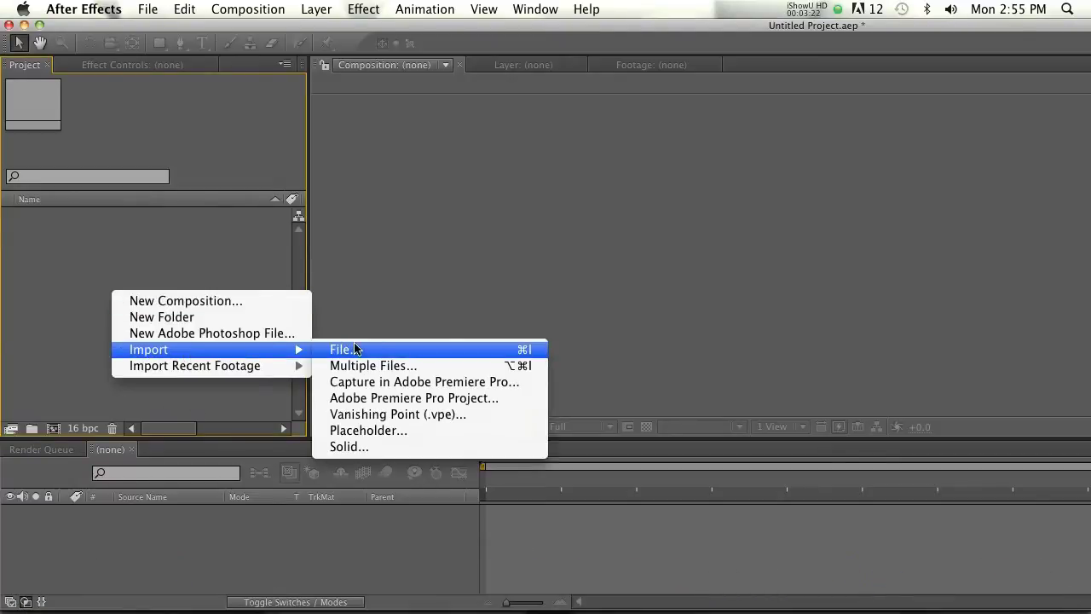
pyautogui.click(418, 348)
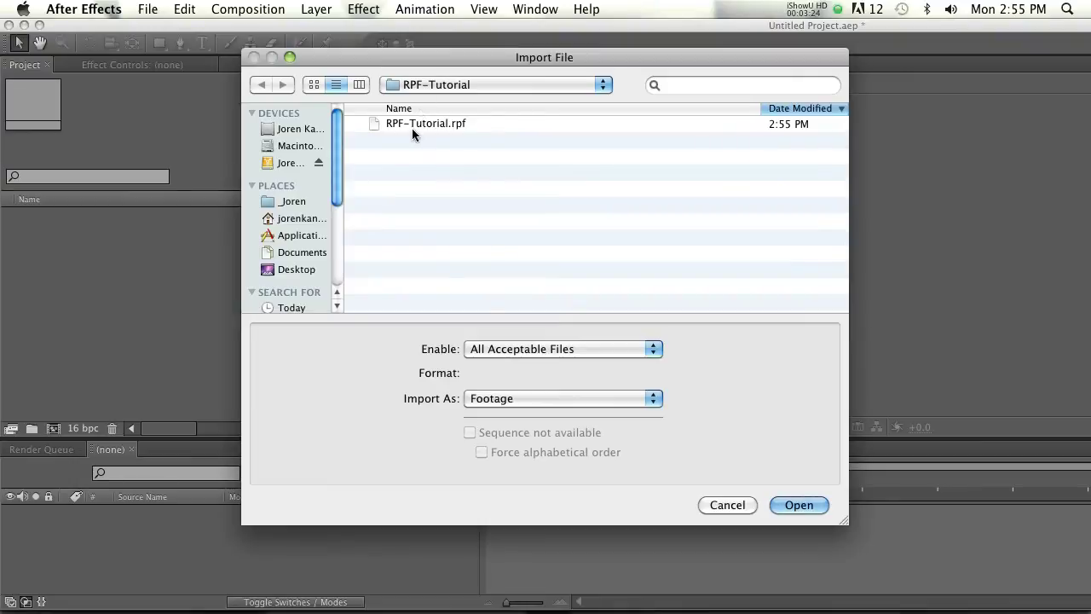
pyautogui.click(411, 125)
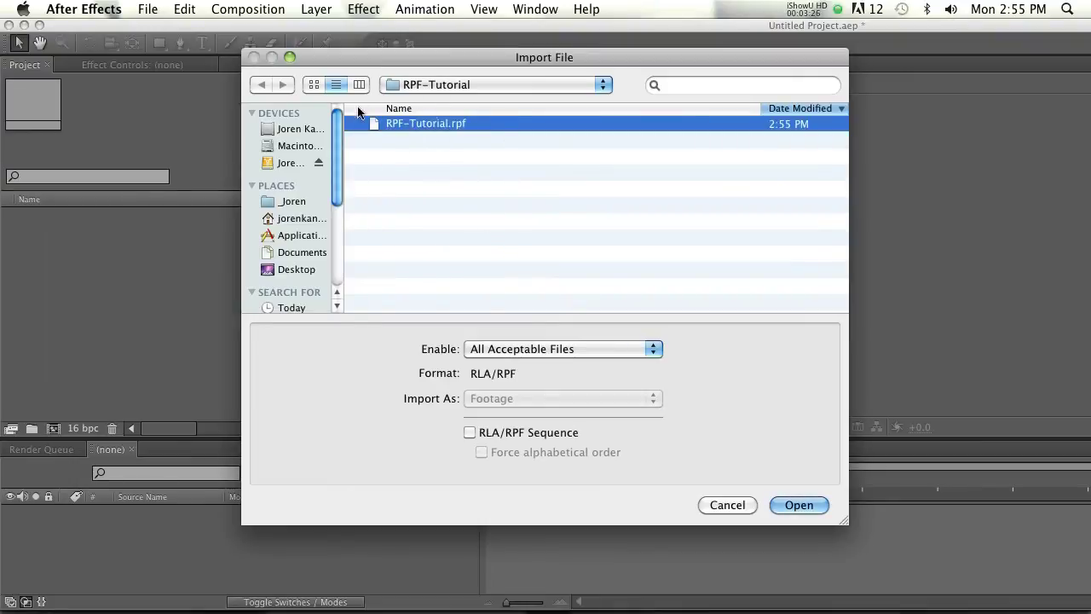
pyautogui.click(796, 504)
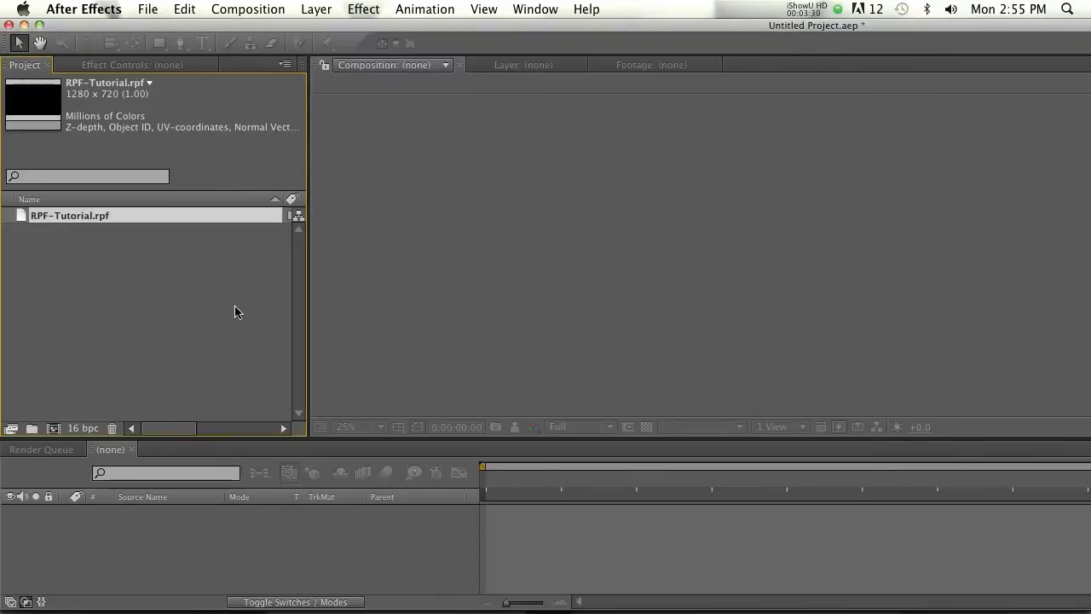
pyautogui.moveTo(34, 217); pyautogui.dragTo(54, 432)
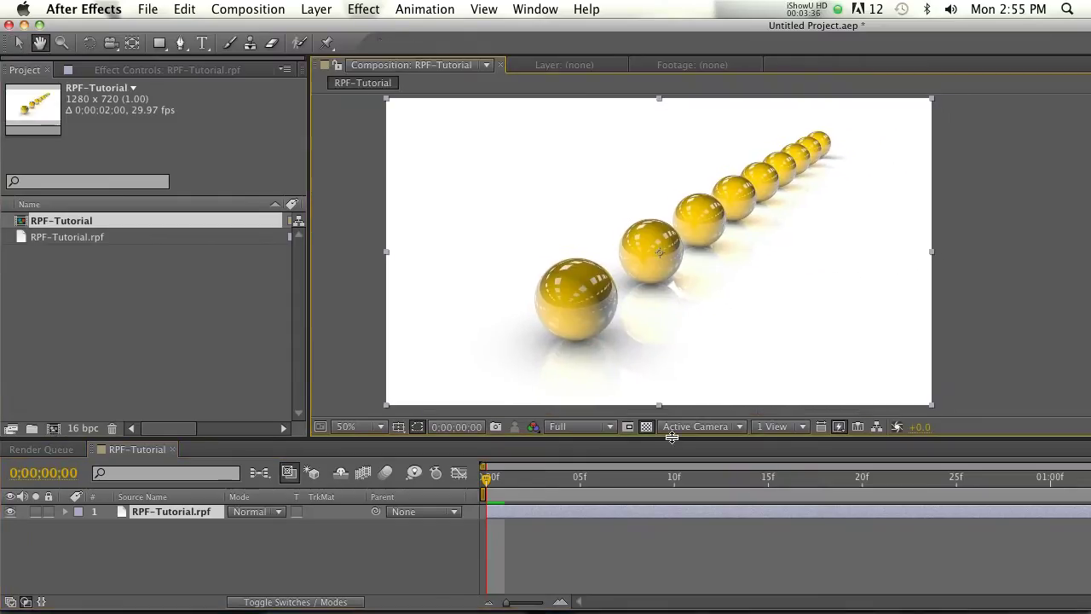
# Select the RPF-Tutorial layer and bring up the 3D Channel effects
pyautogui.click(195, 515)
pyautogui.click(358, 9)
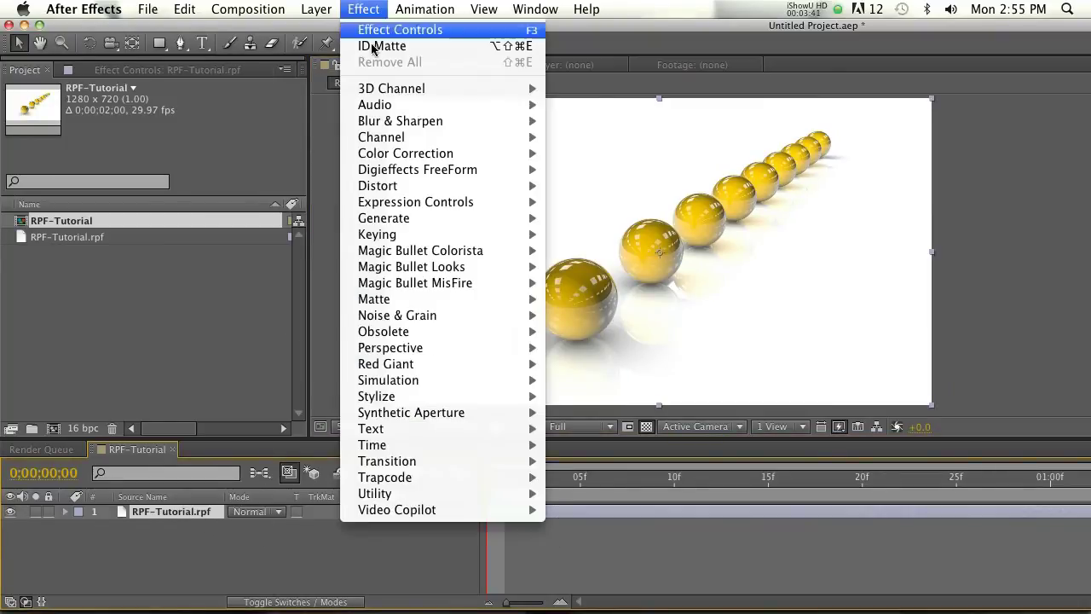
pyautogui.moveTo(392, 88)
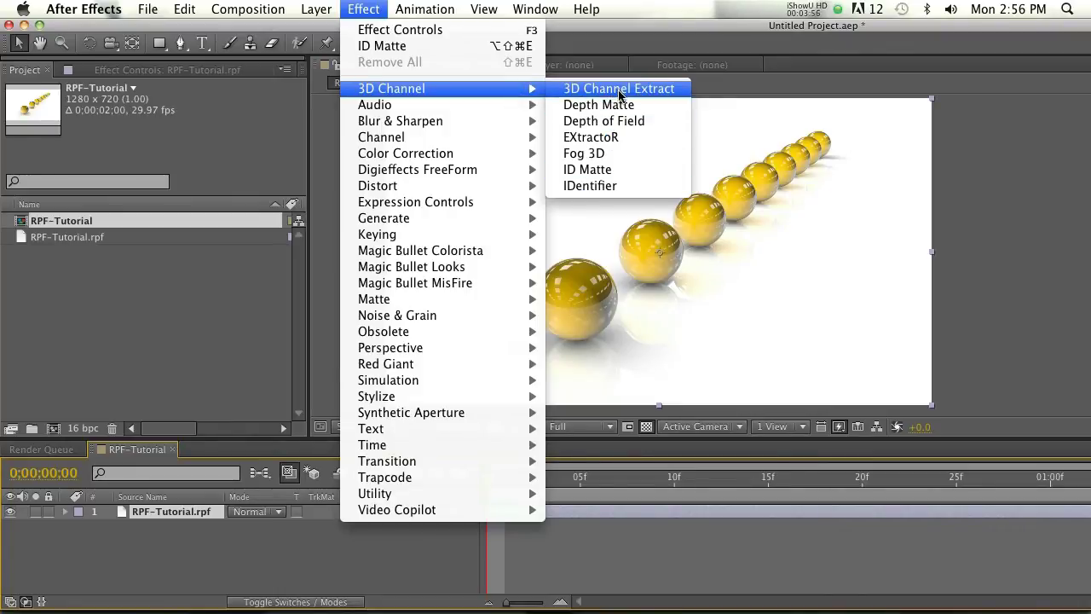
# Apply ID Matte to the RPF-Tutorial layer with ID Selection 5
pyautogui.click(604, 170)
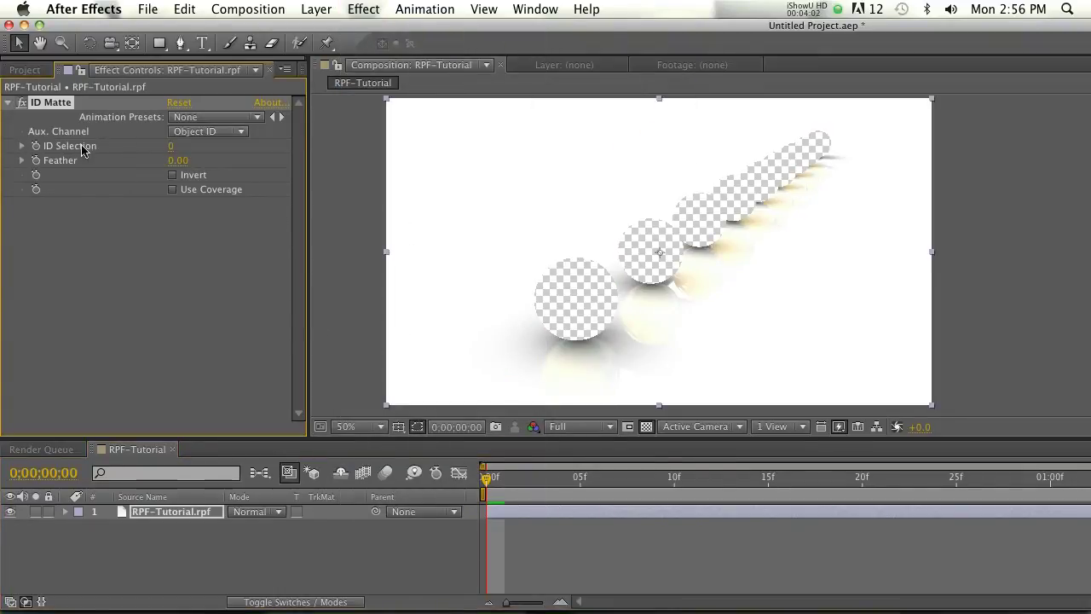
pyautogui.click(174, 147)
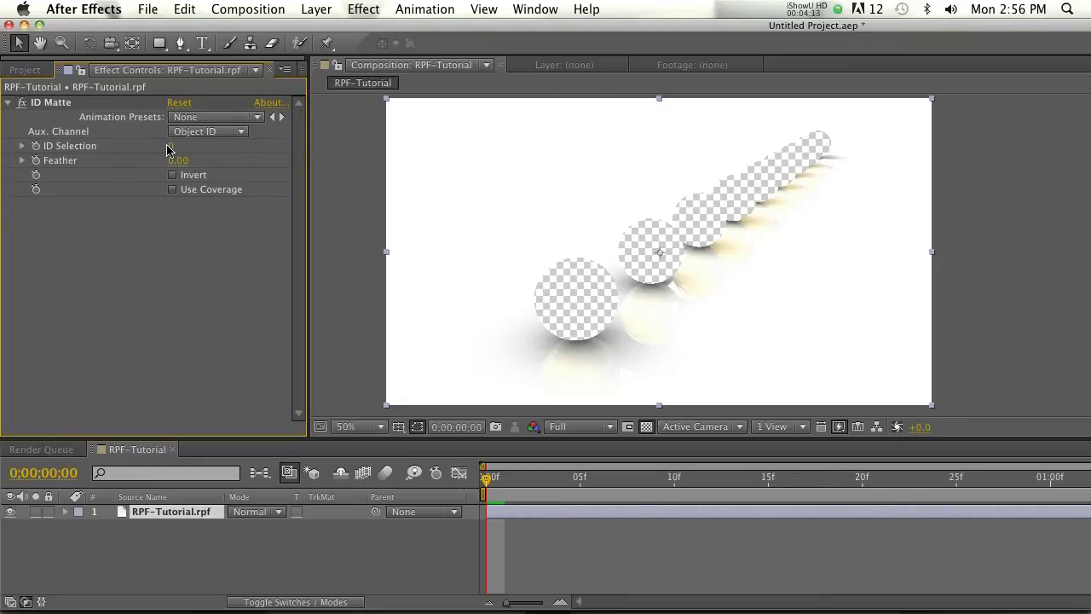
pyautogui.click(181, 148)
pyautogui.write('5')
pyautogui.press('Return')
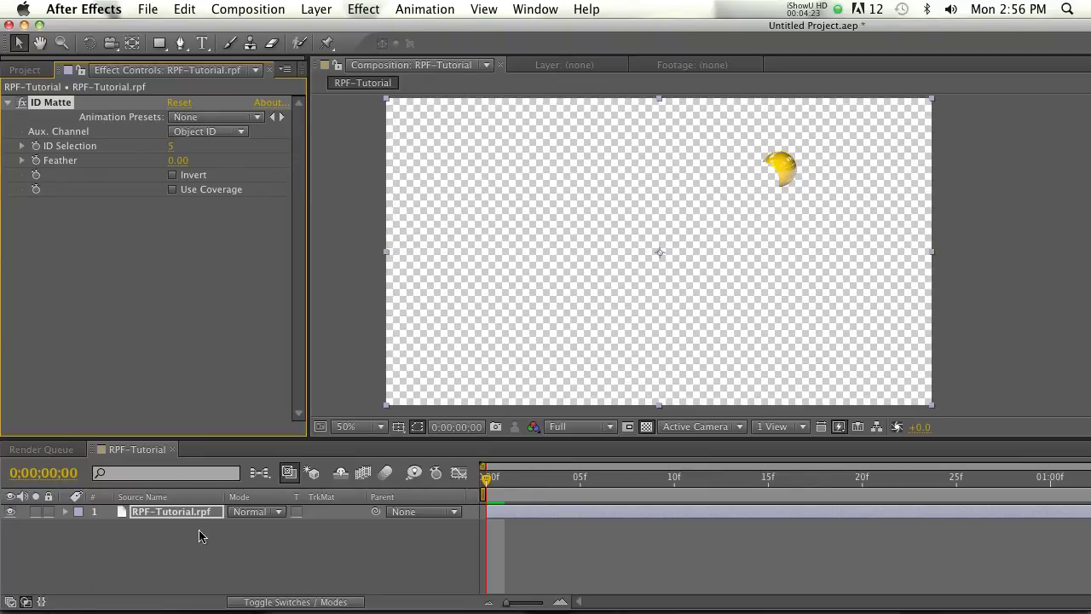
pyautogui.click(176, 528)
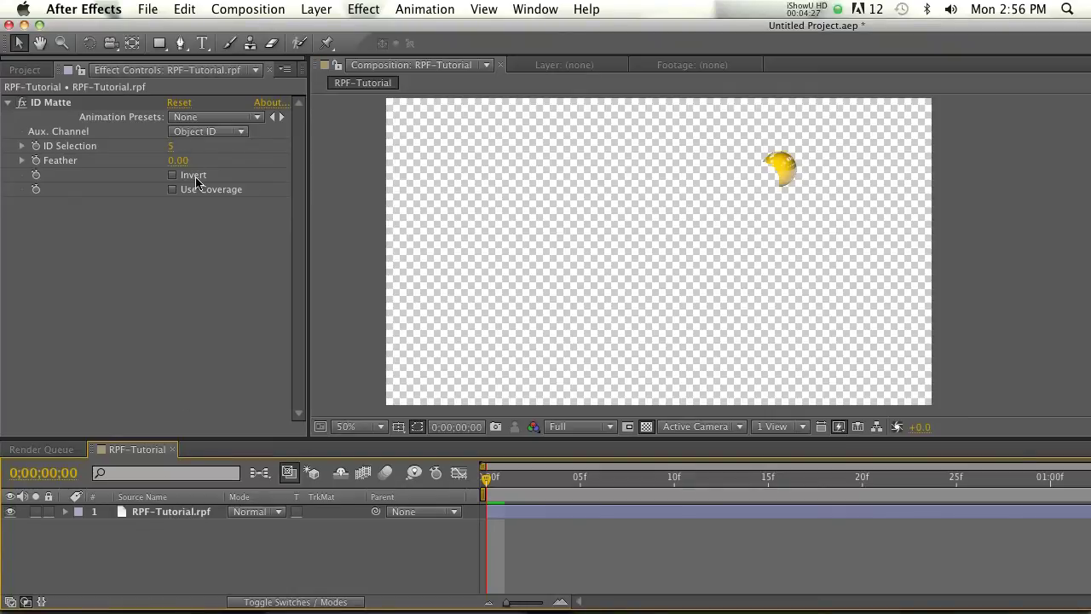
# Duplicate the matted layer, remove ID Matte from the lower copy, and solo the top layer
pyautogui.click(170, 516)
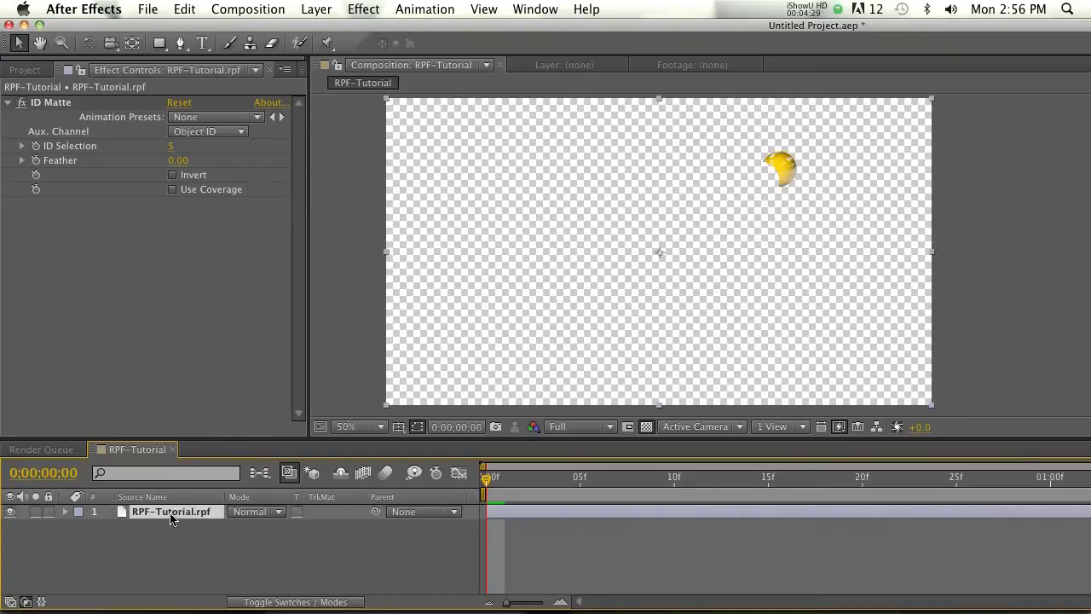
pyautogui.hotkey('ctrl', 'd')
pyautogui.click(179, 529)
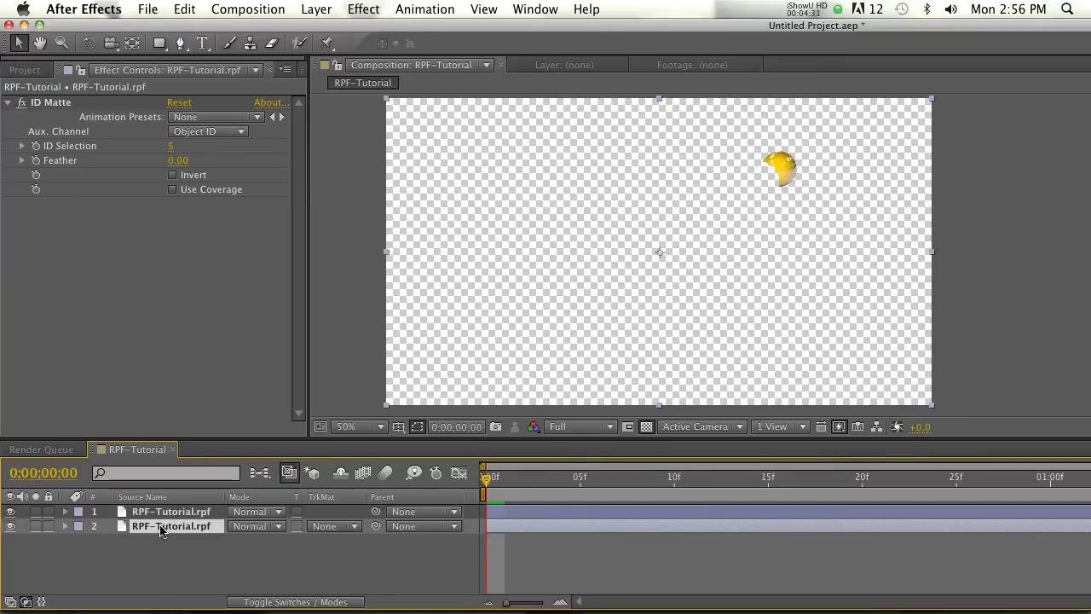
pyautogui.click(60, 109)
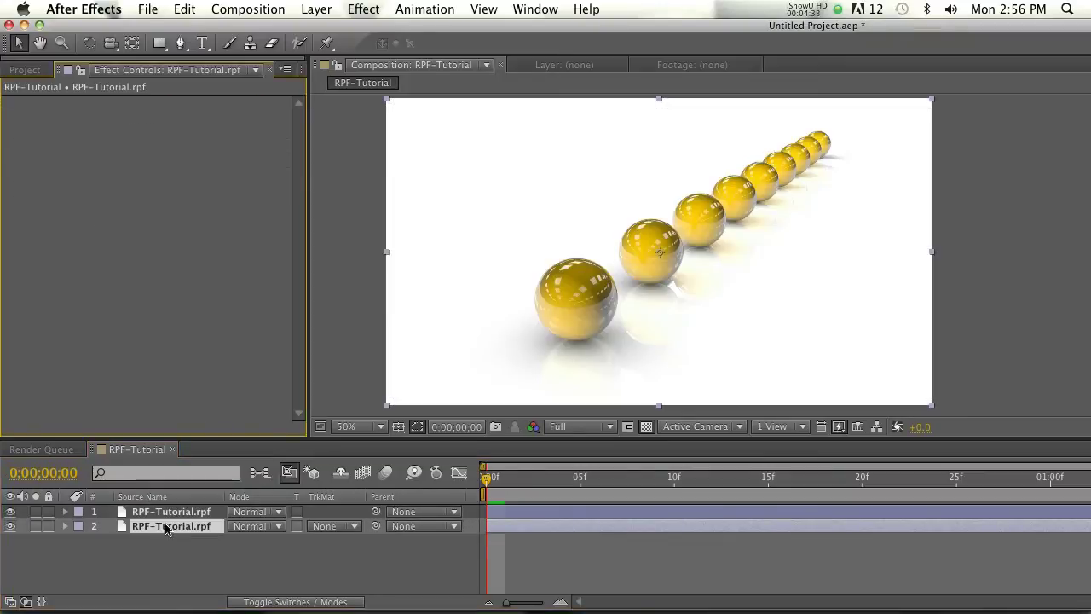
pyautogui.click(220, 512)
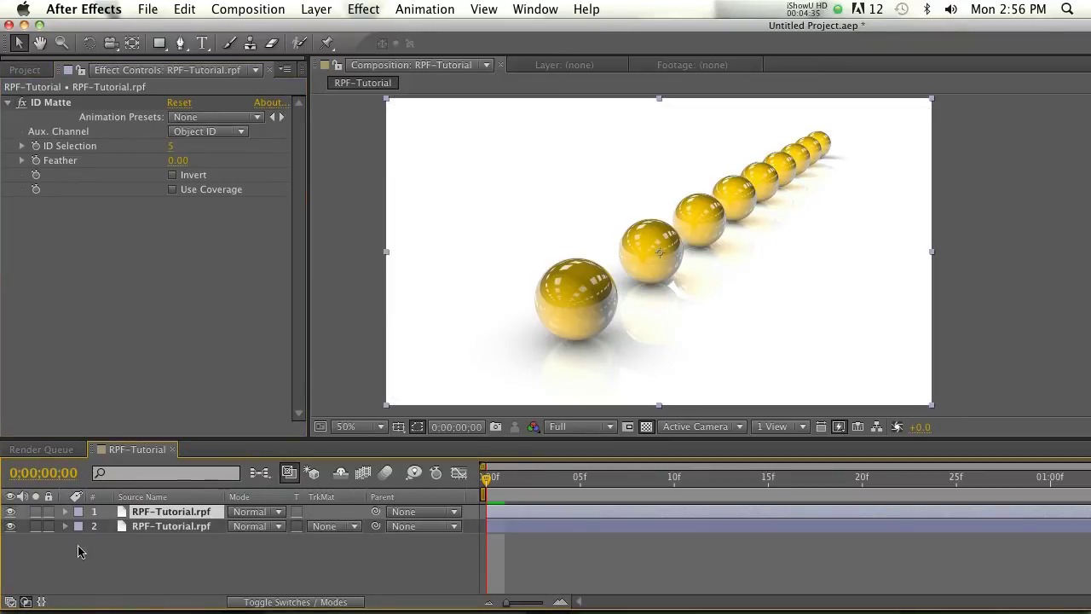
pyautogui.click(35, 512)
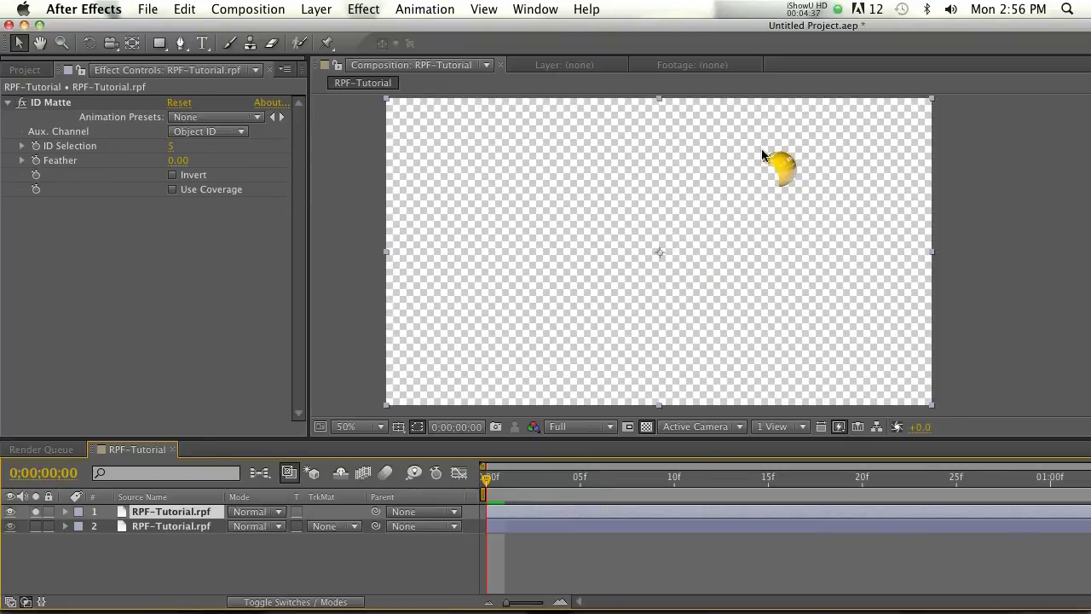
pyautogui.click(372, 8)
pyautogui.moveTo(405, 153)
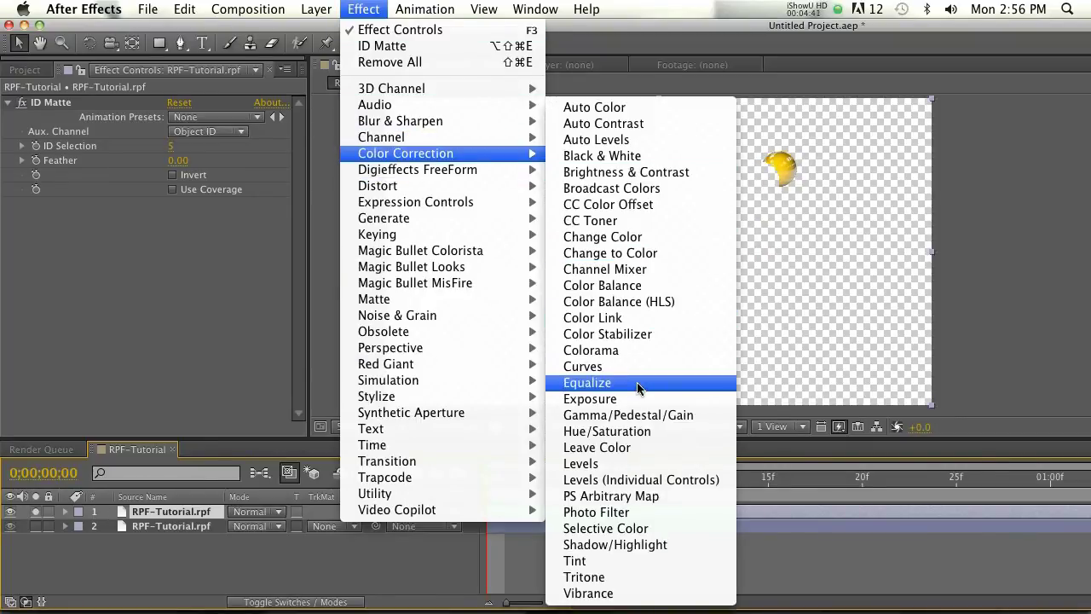
# Add Curves to layer 1 with an S-curve and a lowered Red channel, turning the sphere green
pyautogui.click(630, 367)
pyautogui.moveTo(75, 366); pyautogui.dragTo(109, 384)
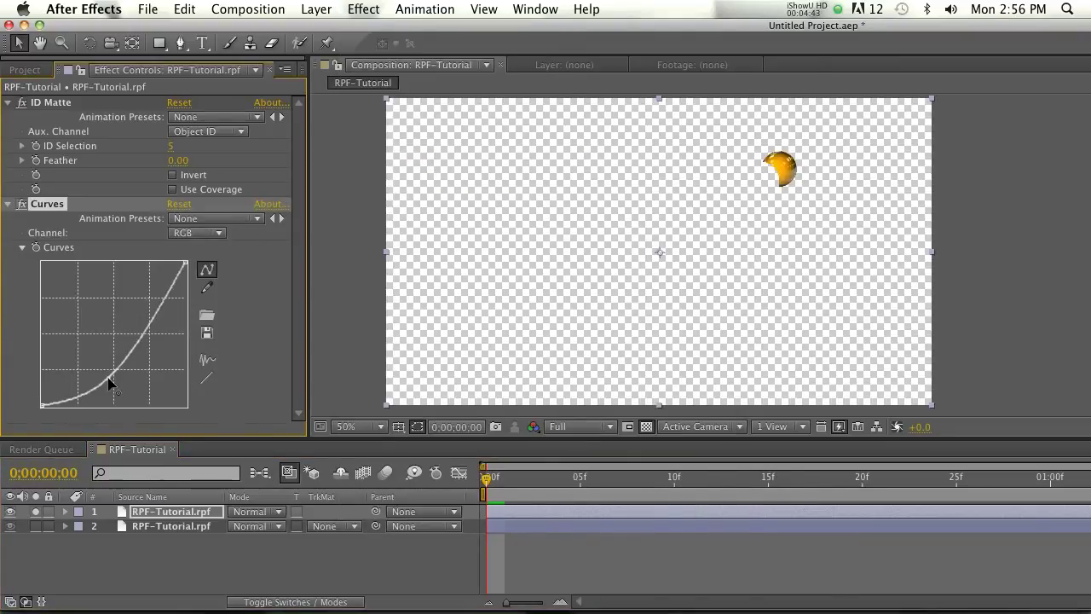
pyautogui.moveTo(152, 317); pyautogui.dragTo(142, 314)
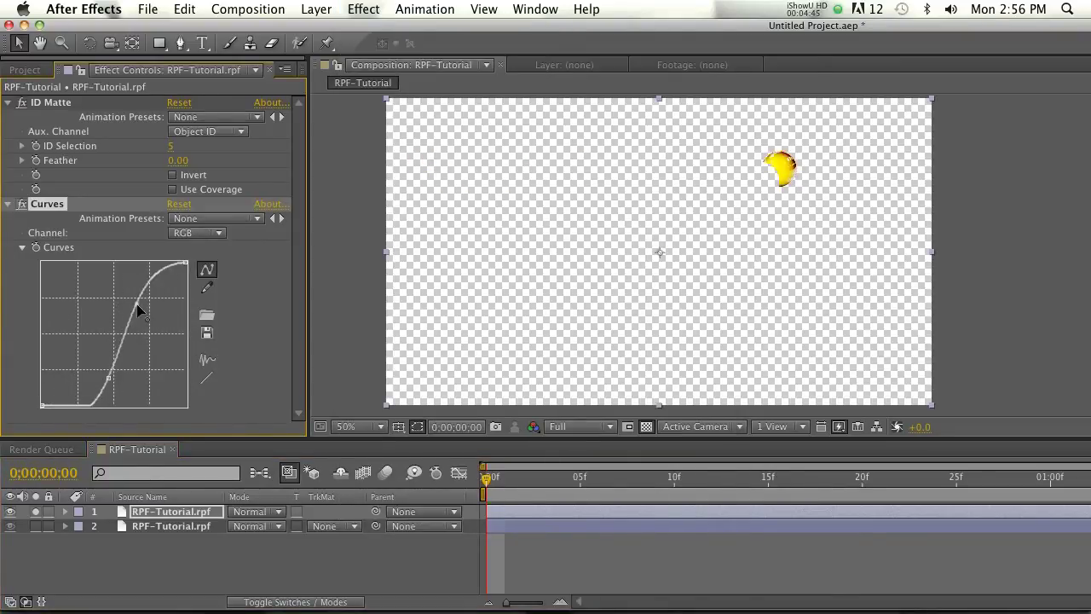
pyautogui.click(36, 512)
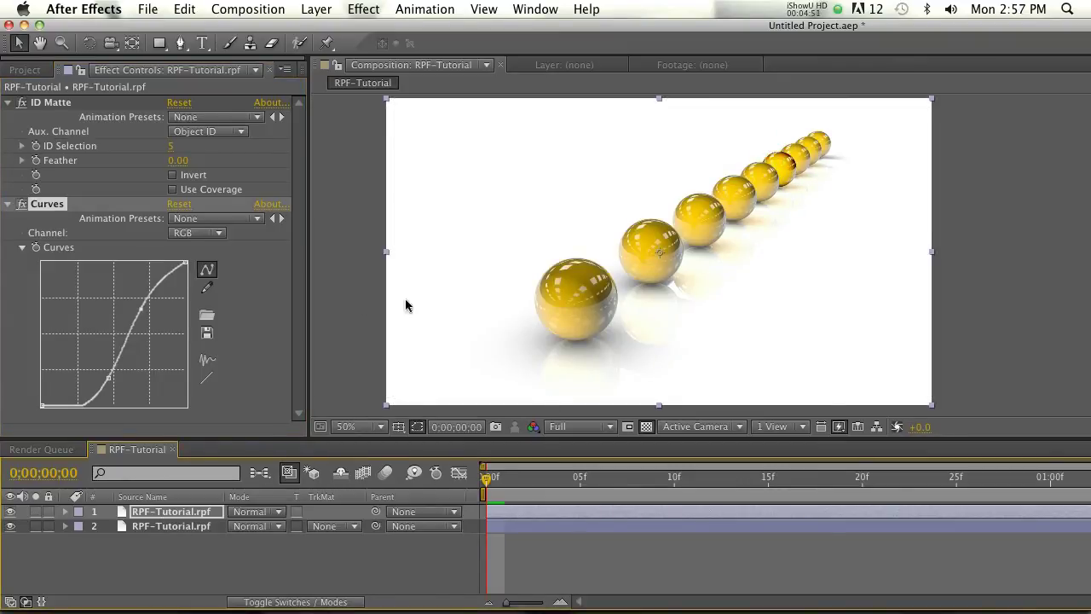
pyautogui.click(184, 236)
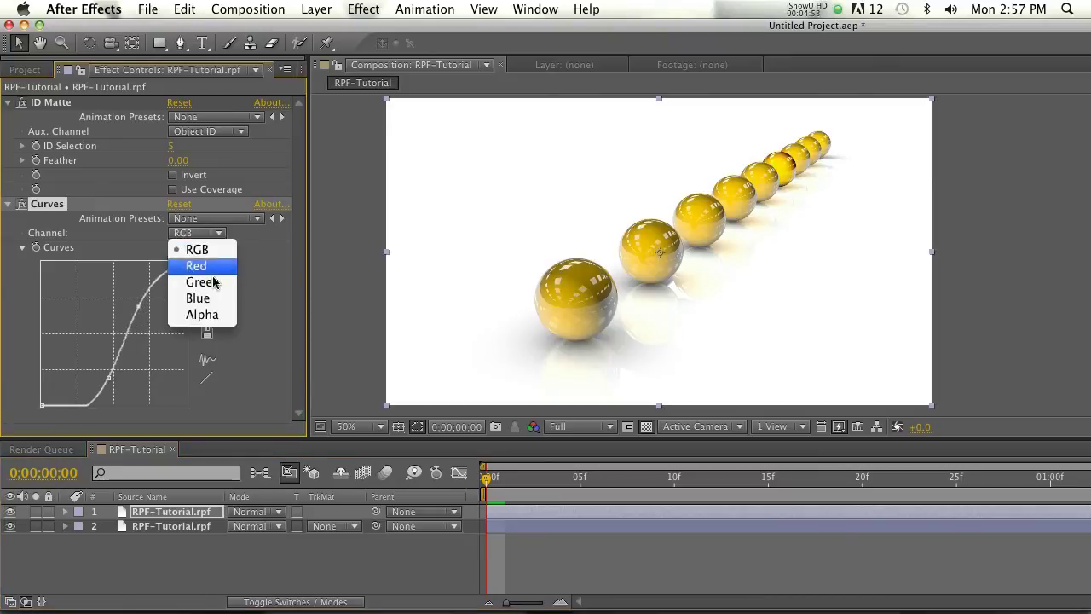
pyautogui.click(196, 265)
pyautogui.moveTo(128, 320); pyautogui.dragTo(141, 347)
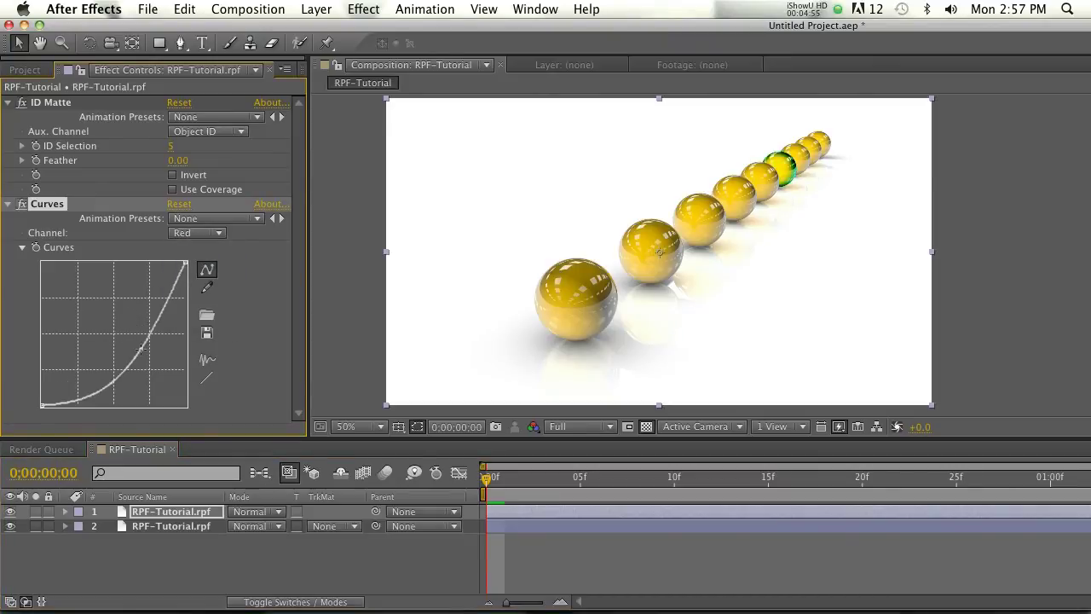
# Duplicate the green-sphere layer into a third layer
pyautogui.click(177, 540)
pyautogui.click(171, 511)
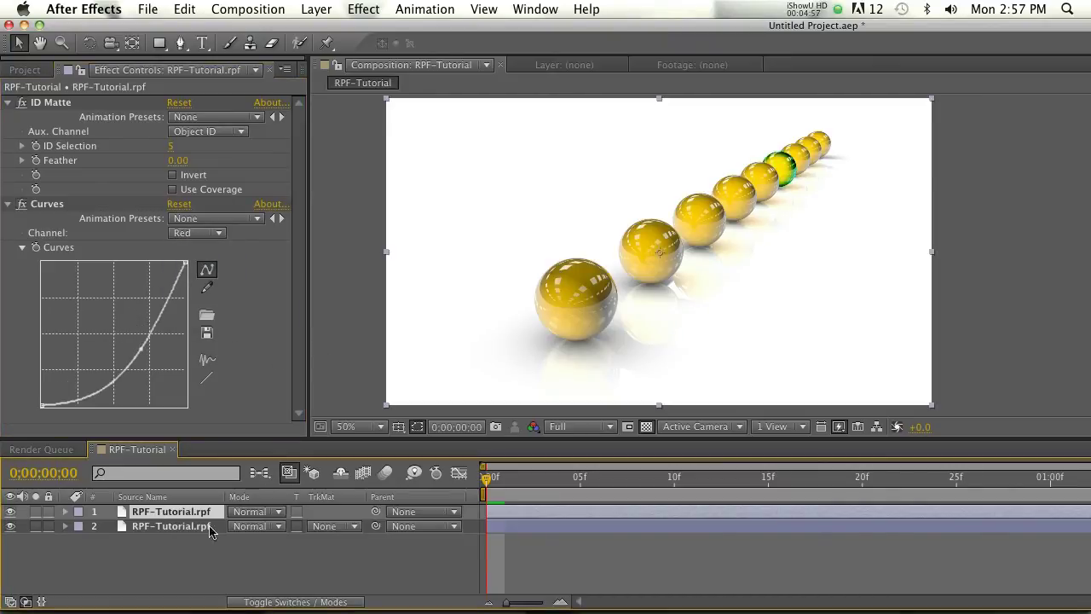
pyautogui.press('super+d')
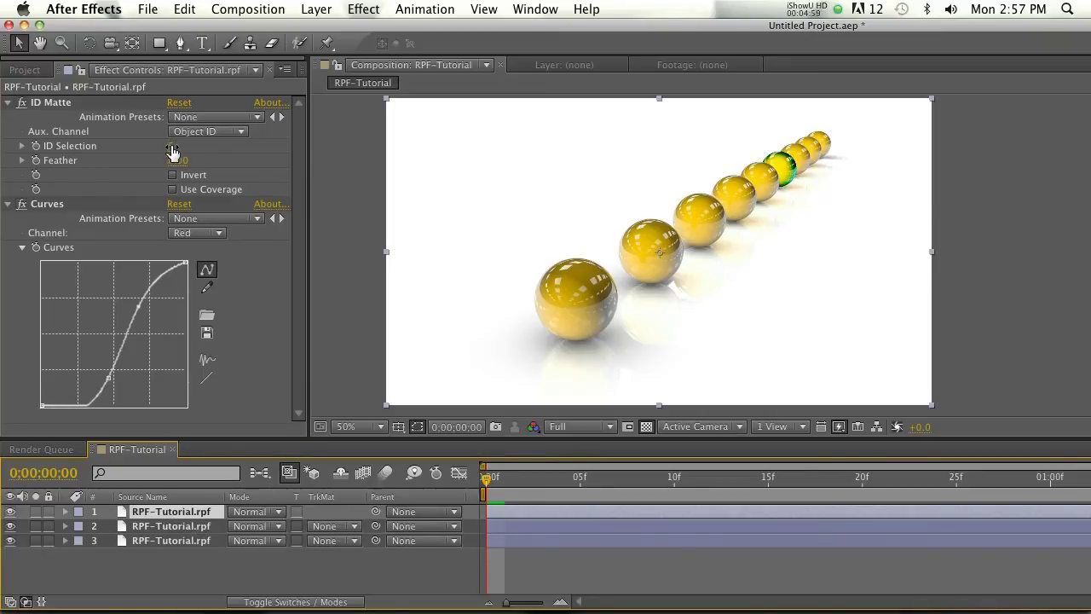
# Set the copied layer's ID Matte ID Selection to 7, then browse the Effect menu
pyautogui.click(171, 146)
pyautogui.write('7')
pyautogui.press('Return')
pyautogui.click(363, 9)
pyautogui.moveTo(391, 89)
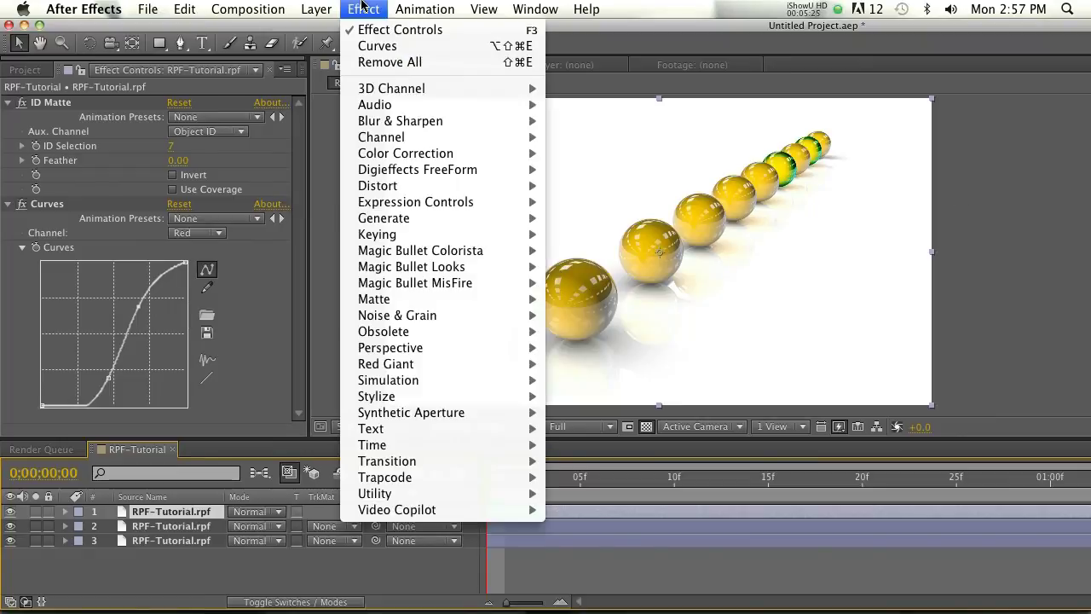
pyautogui.click(1072, 206)
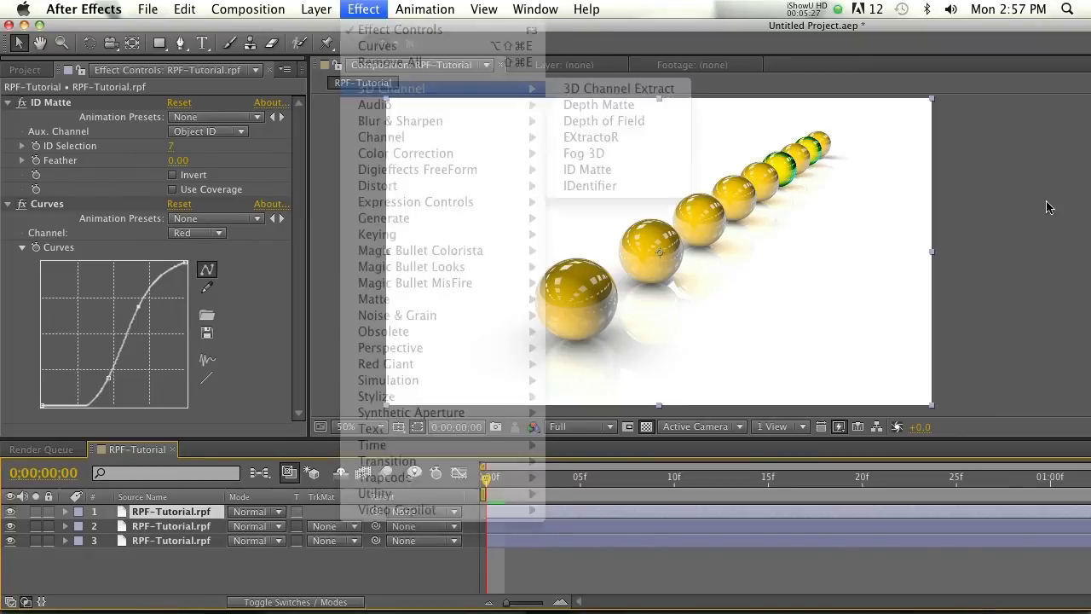